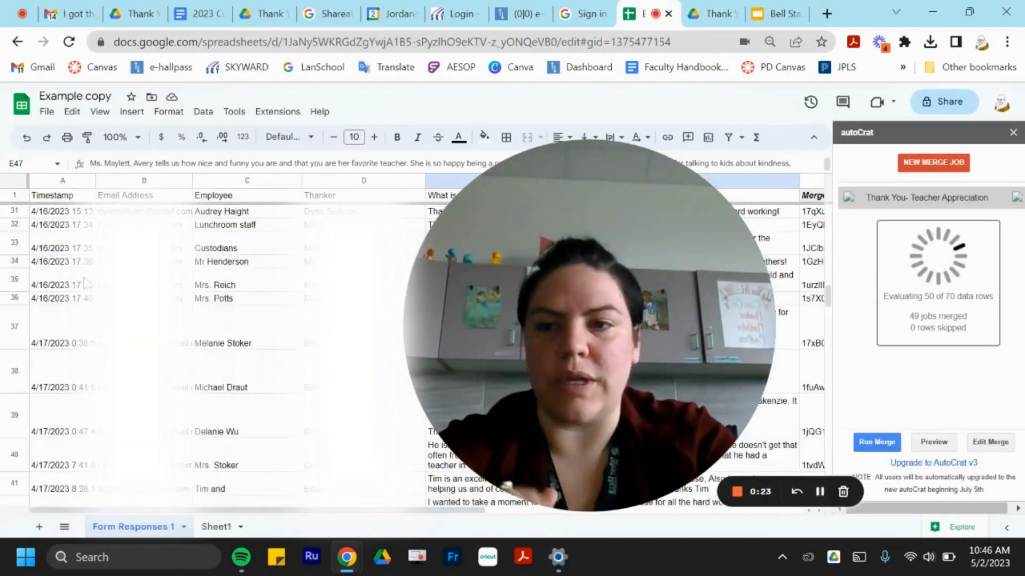
- Compare the form response columns in the Example copy spreadsheet with the merge tags in the Thank You Certificate document
scroll(8, 283, "up", 5)
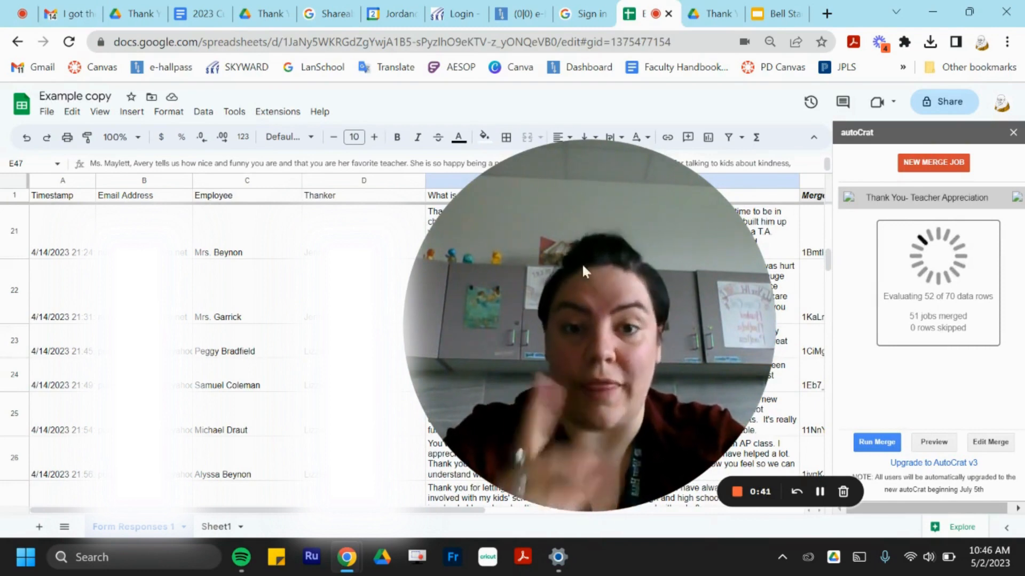
left_click(820, 496)
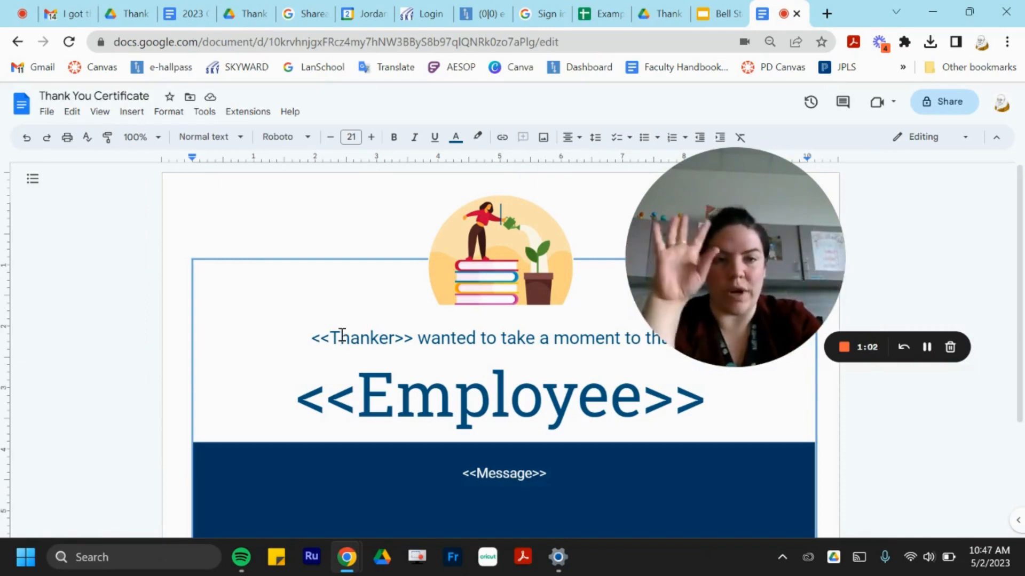
left_click(597, 14)
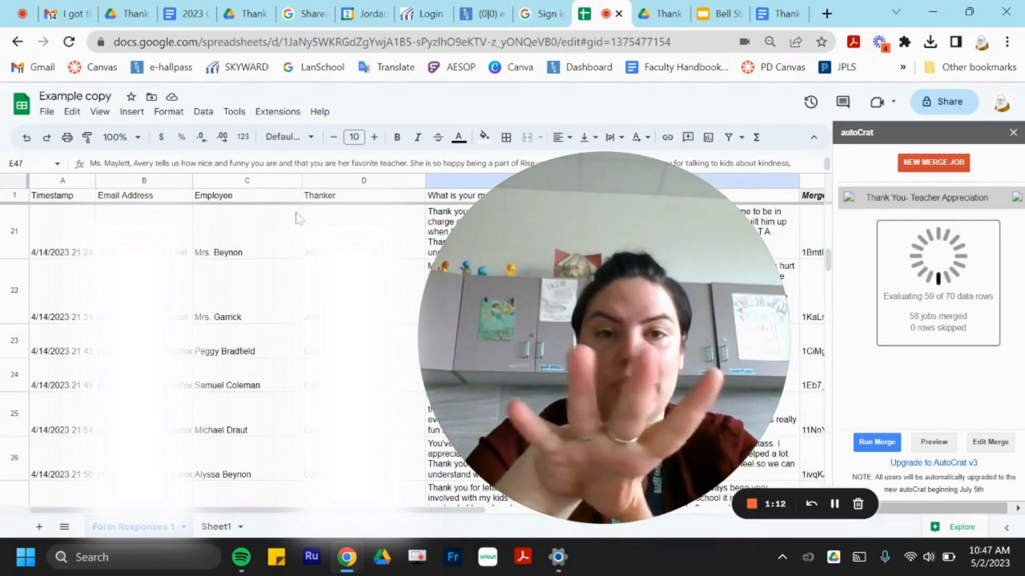
left_click(778, 11)
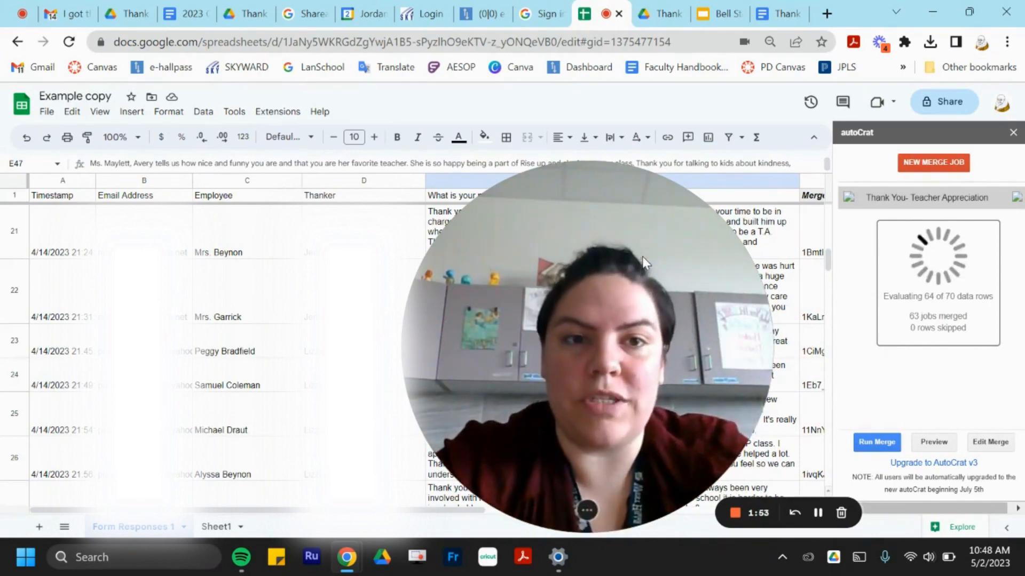
left_click(794, 15)
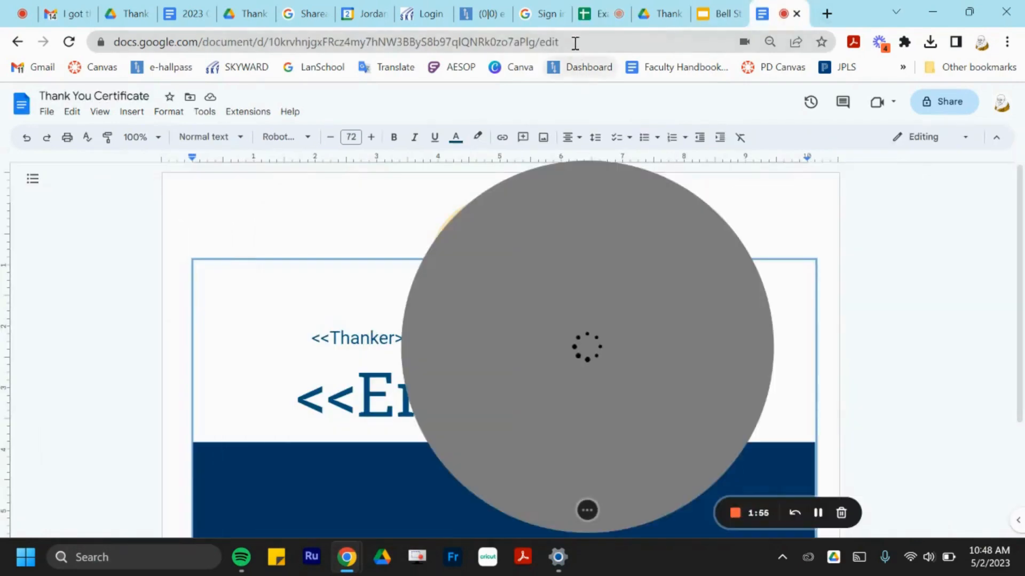
left_click(599, 14)
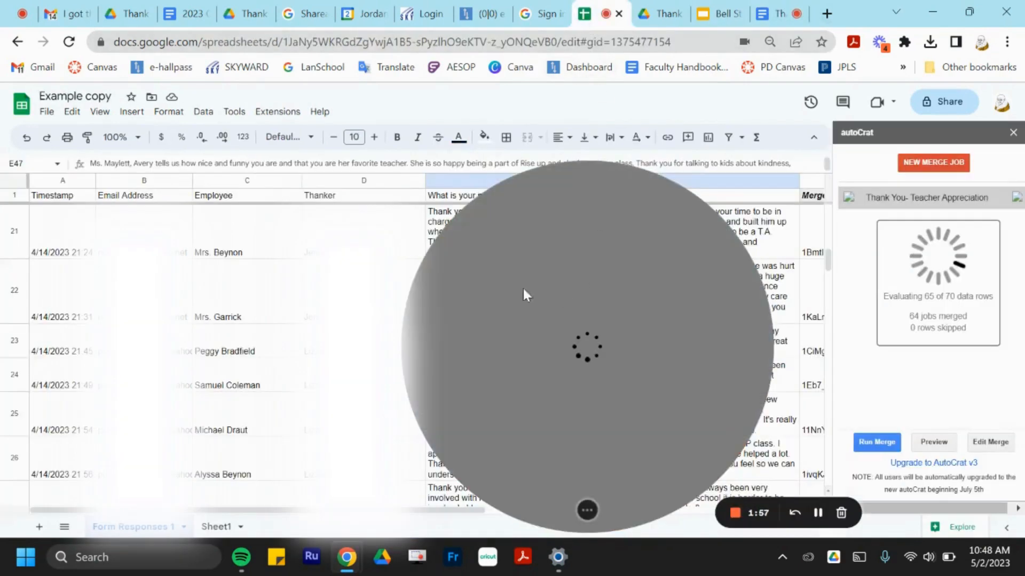
- Search the Google Workspace Marketplace for the Autocrat add-on, view the results, and return to the spreadsheet
left_click(273, 114)
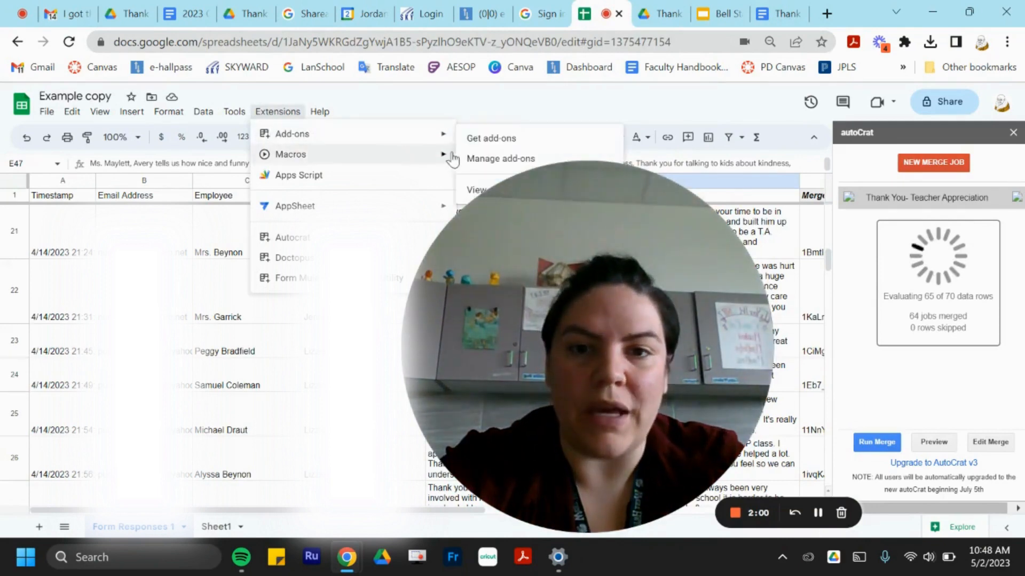
mouse_move(444, 139)
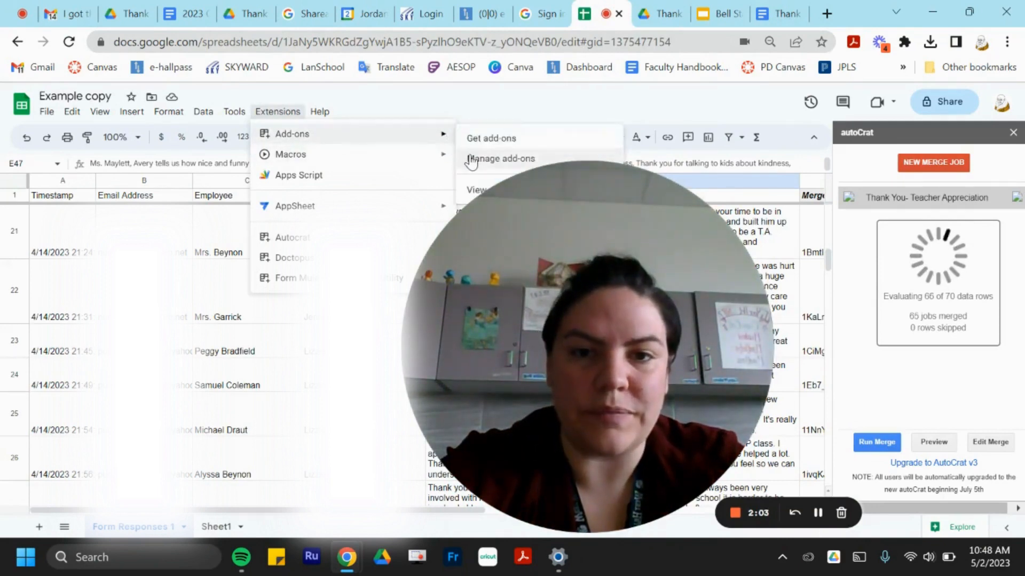
left_click(471, 159)
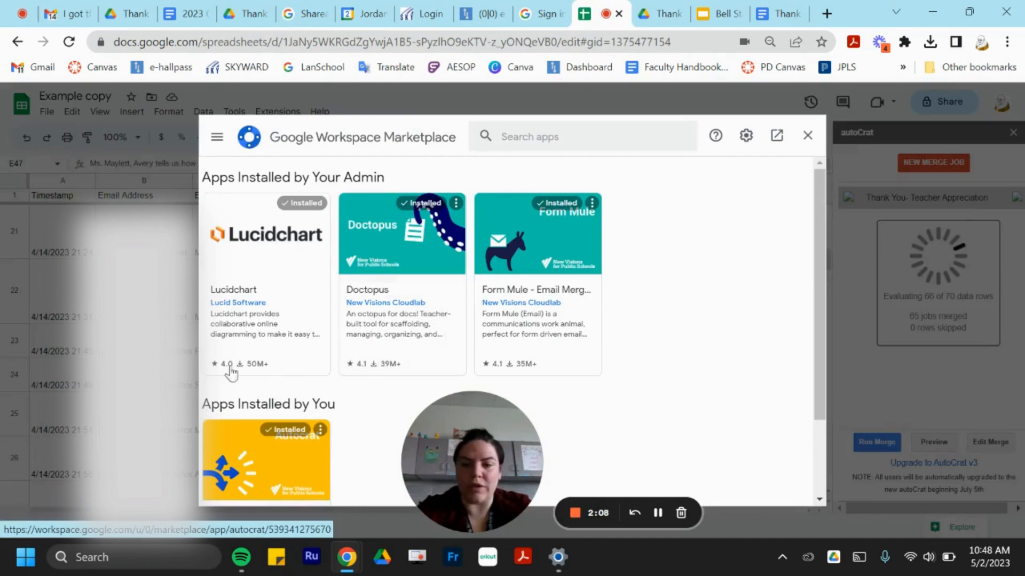
left_click(515, 135)
type("a")
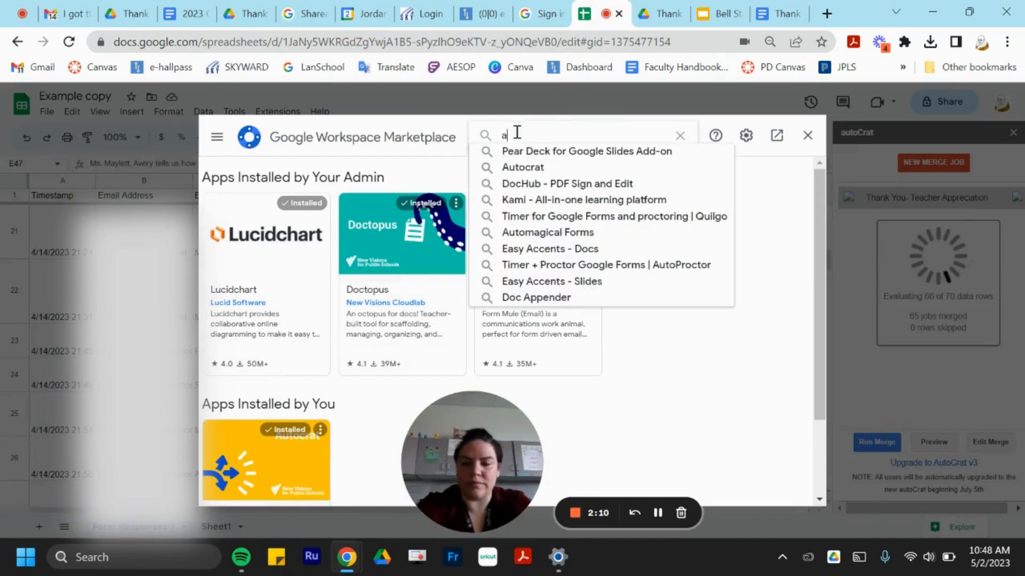
type("u")
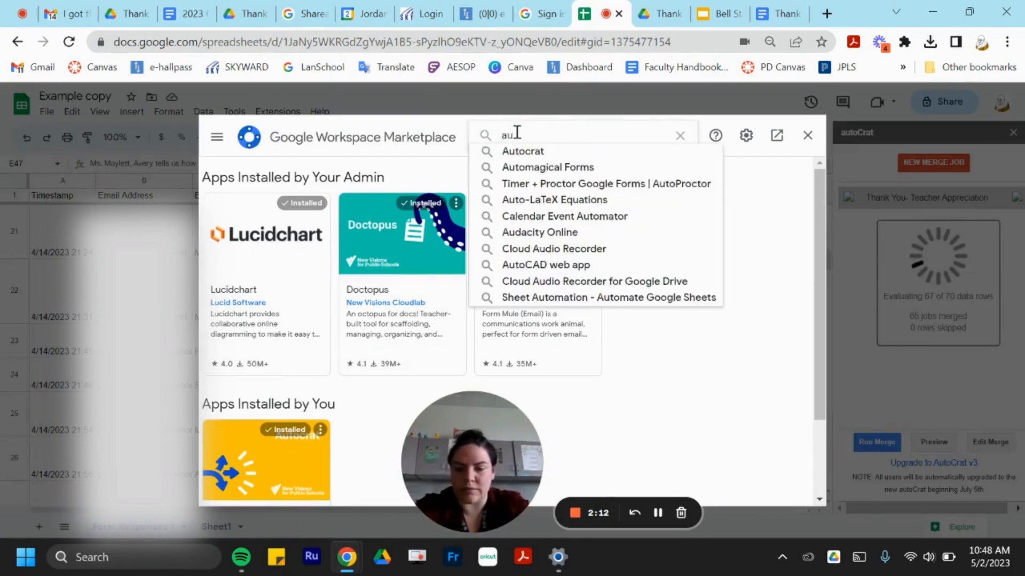
type("tocrat")
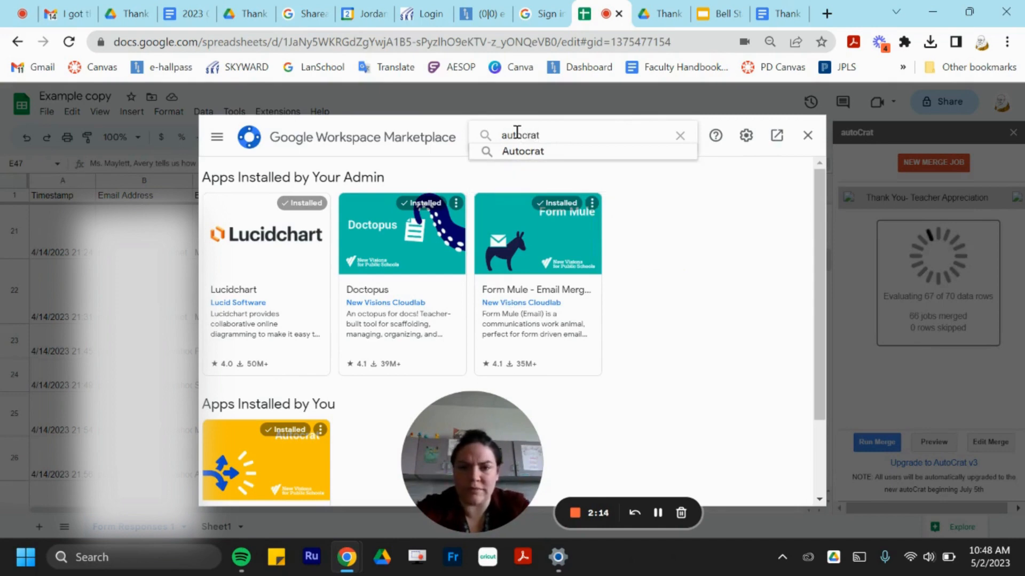
left_click(530, 153)
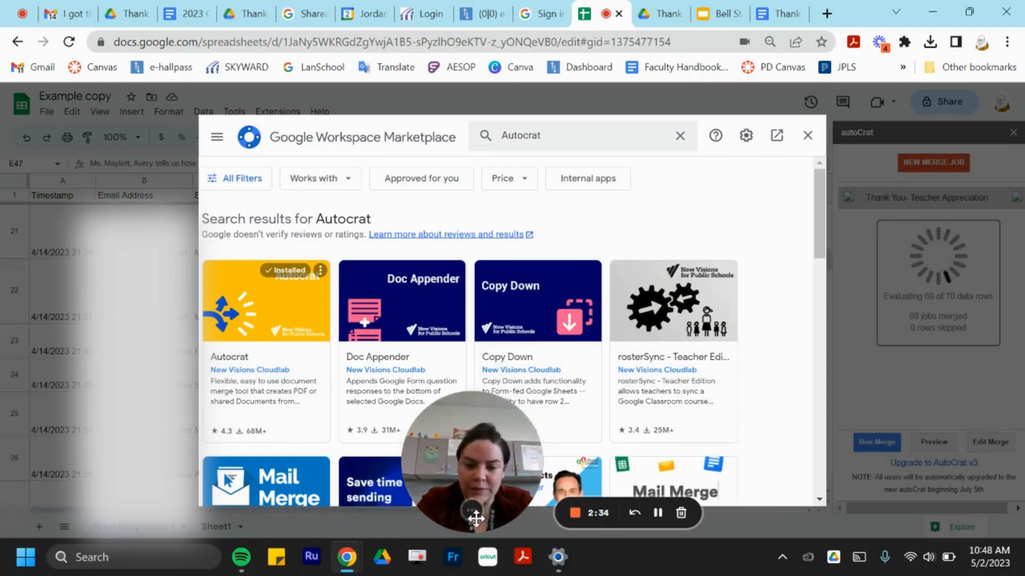
key("Escape")
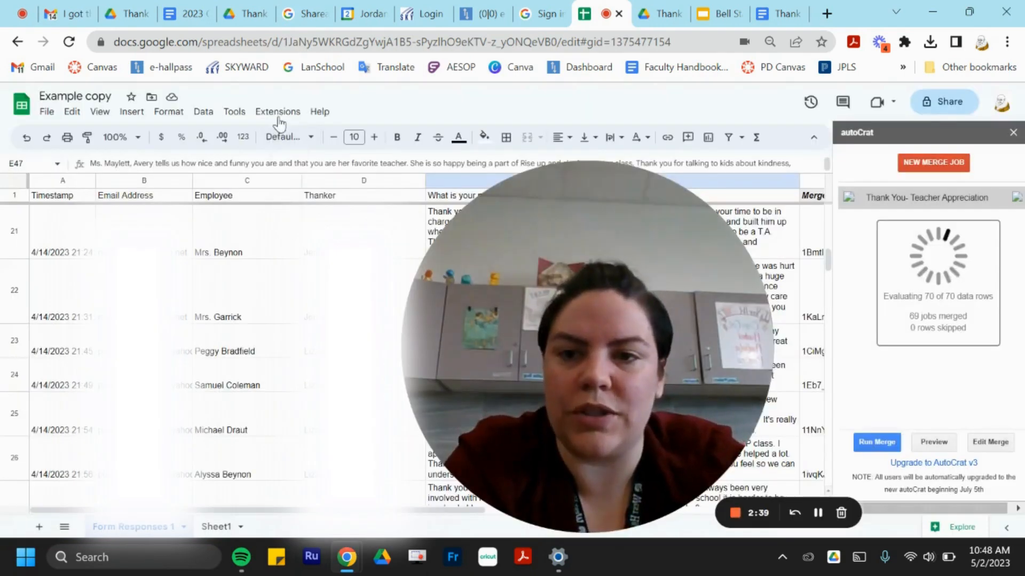
- Dismiss the completed merge status in autoCrat and start a new merge job
left_click(278, 113)
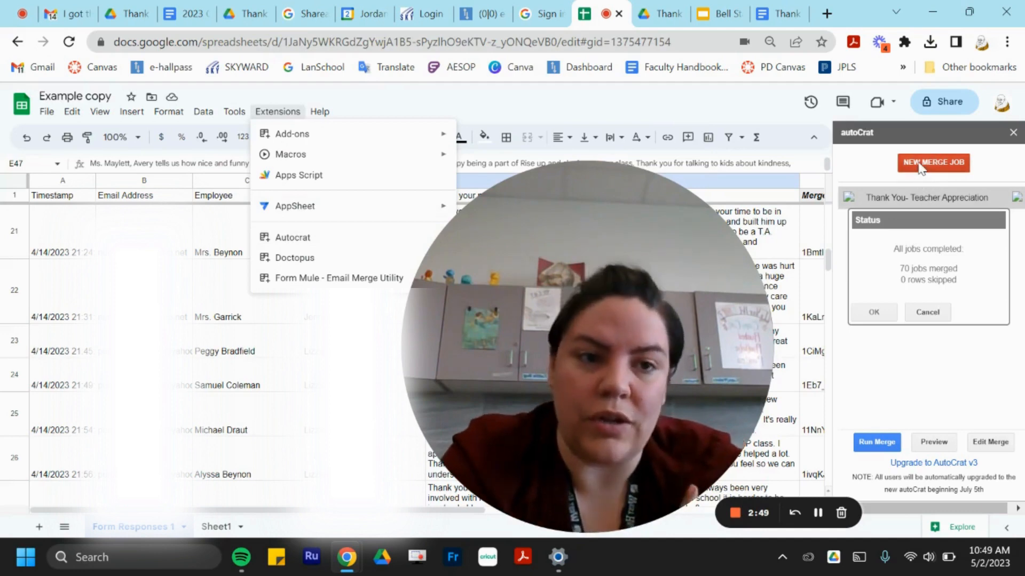
left_click(875, 311)
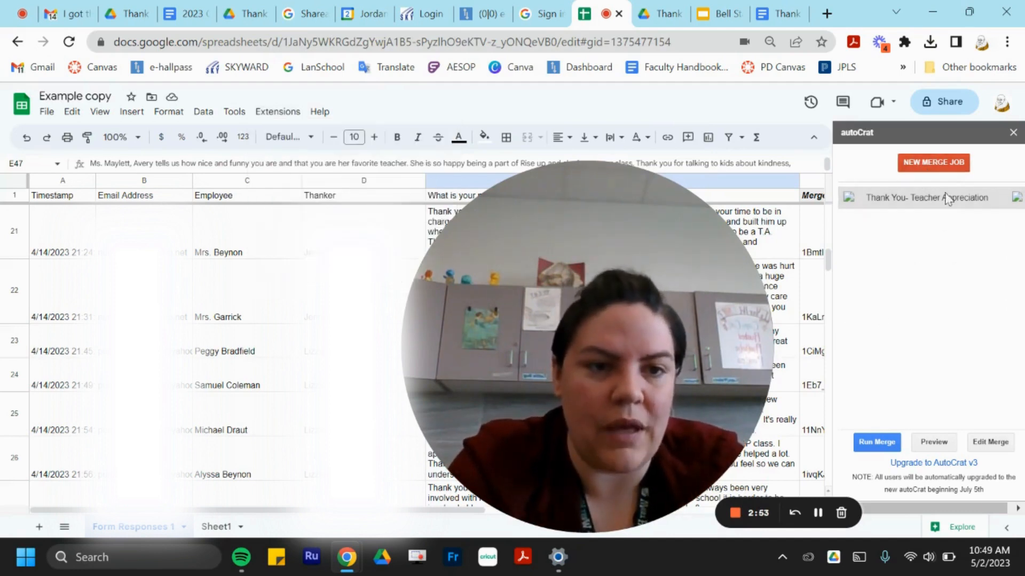
left_click(928, 162)
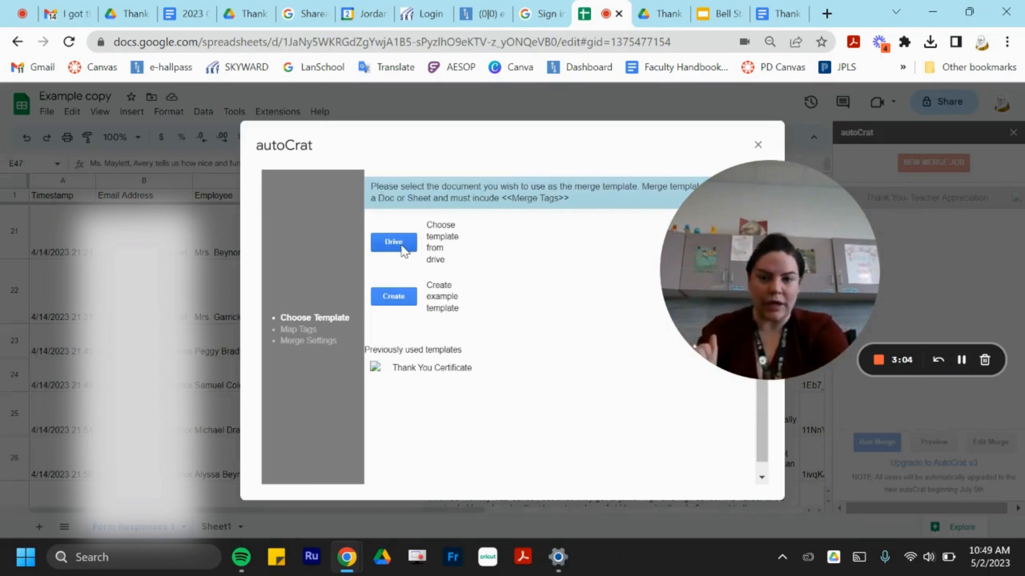
- Search Drive for "thank you" and select the Thank You Certificate document as the merge template
left_click(403, 249)
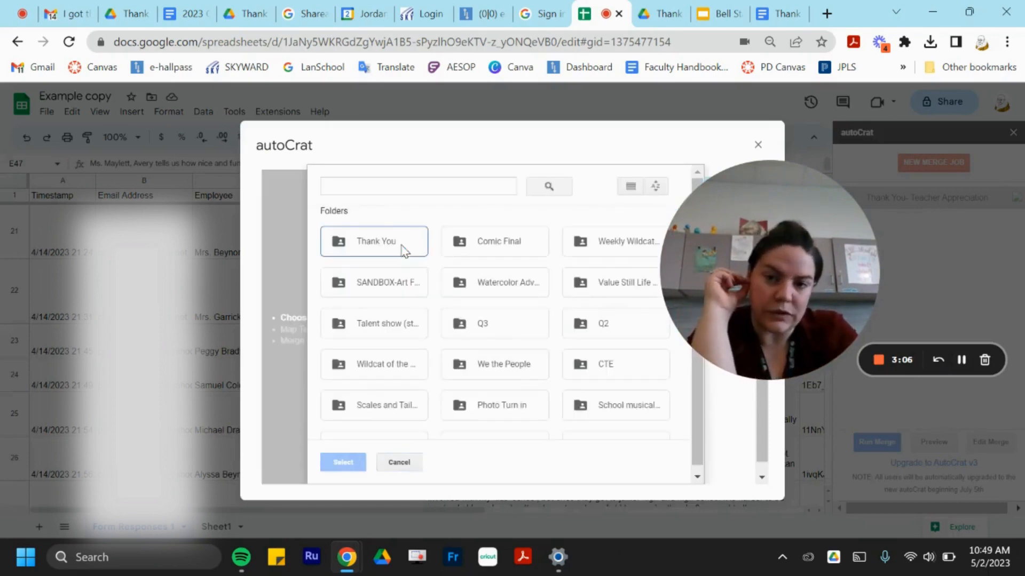
left_click(414, 186)
type("thank you")
key("Return")
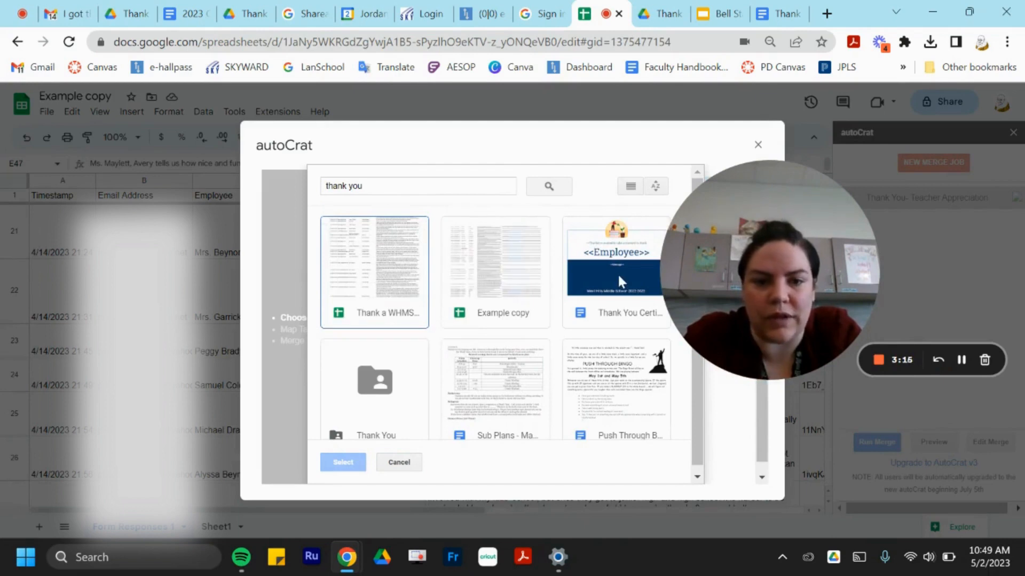
left_click(617, 274)
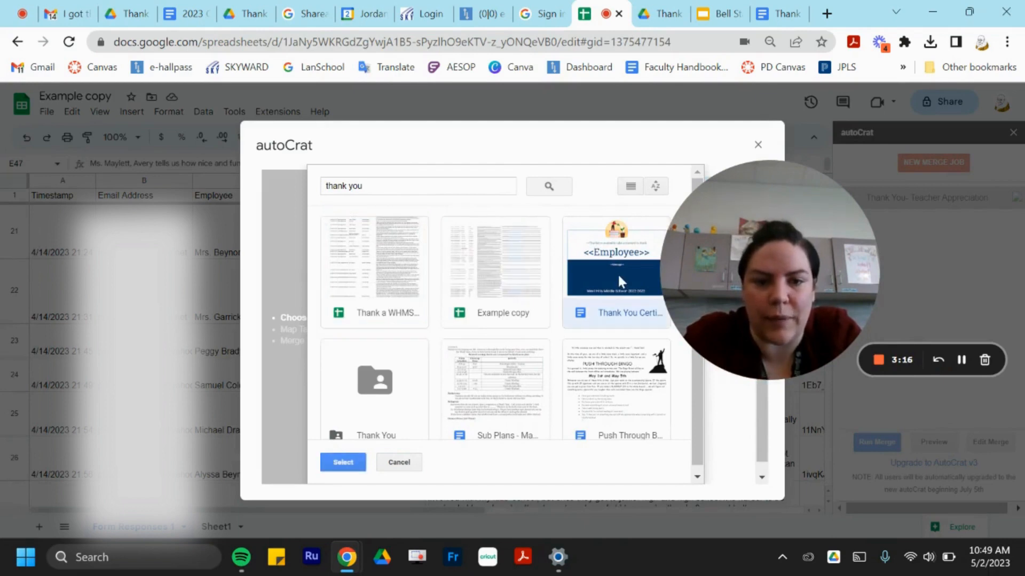
left_click(343, 462)
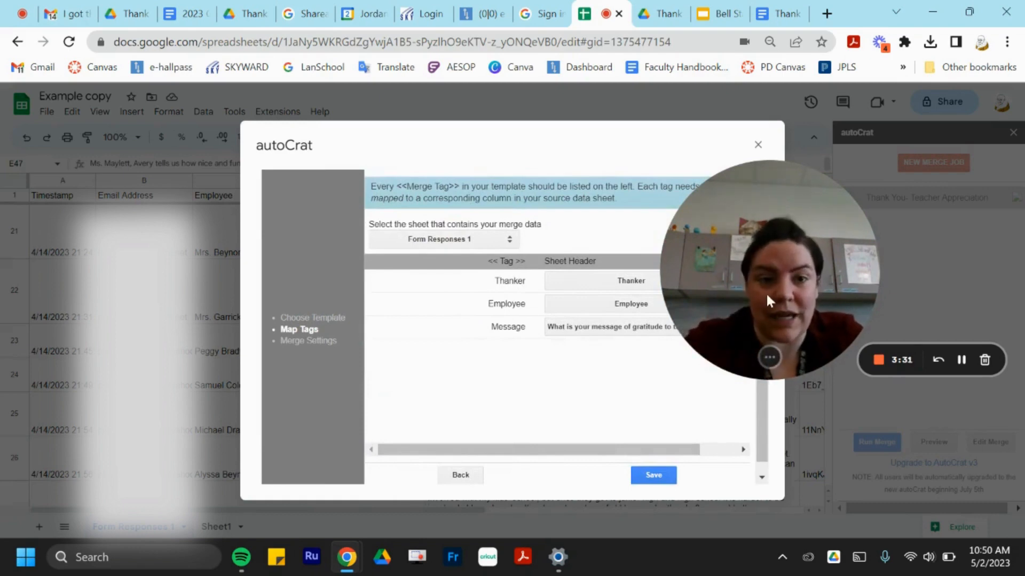
- Map the Thanker tag to Thanker and the Message tag to "What is your message of gratitude to that employee?", and save the mapping
left_click_drag(767, 292, 845, 293)
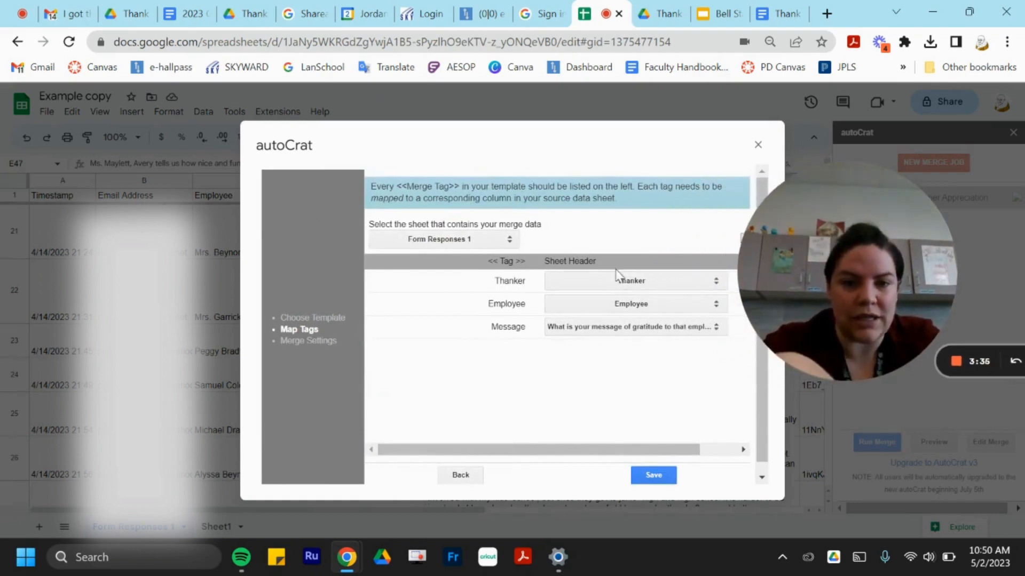
left_click(631, 281)
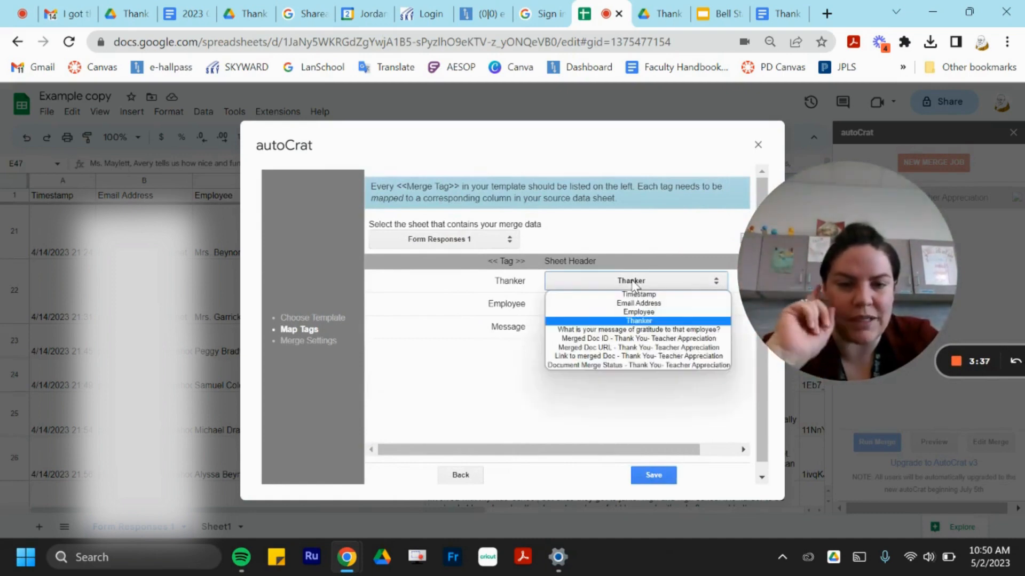
left_click(627, 320)
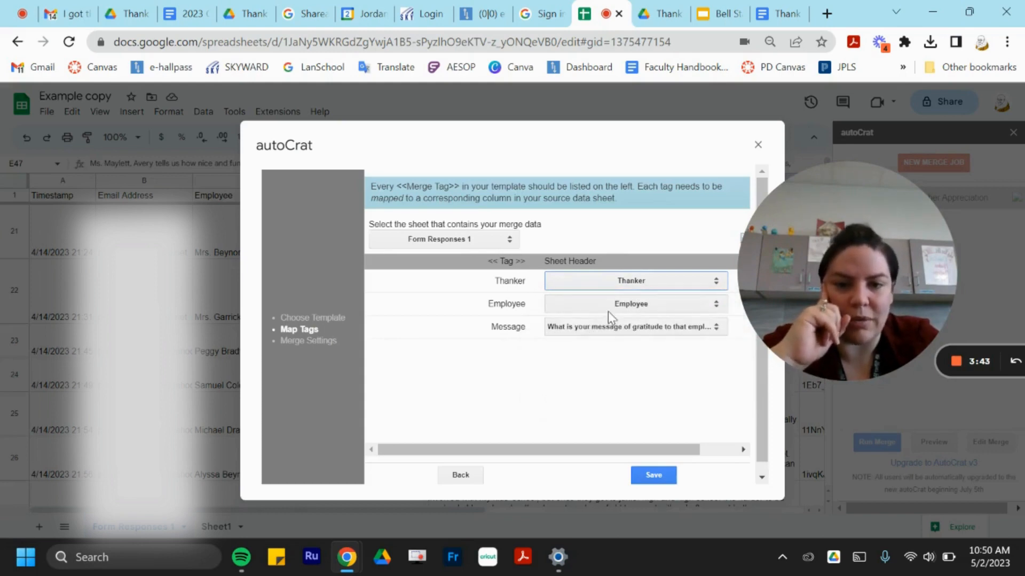
left_click(587, 333)
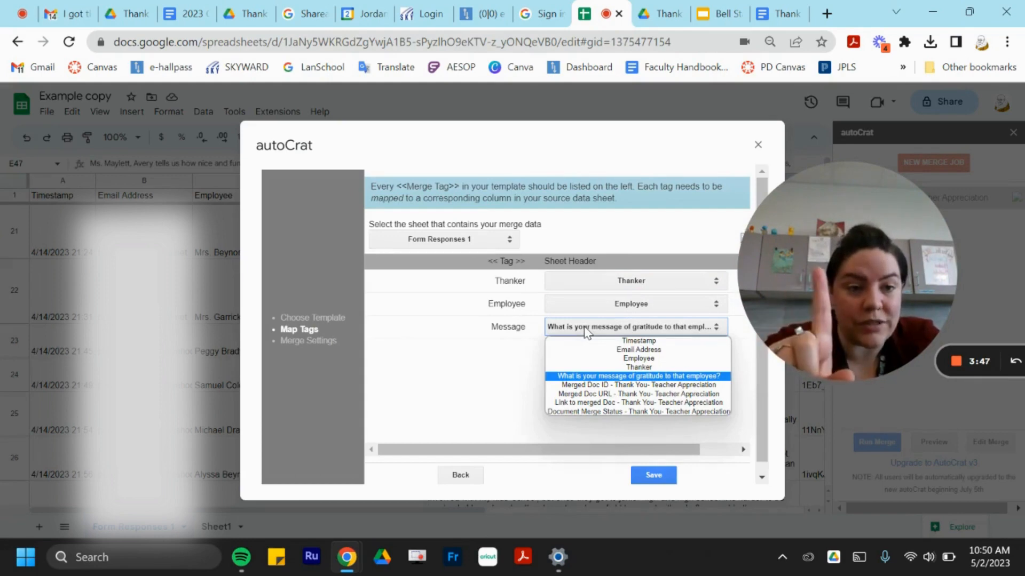
left_click(622, 376)
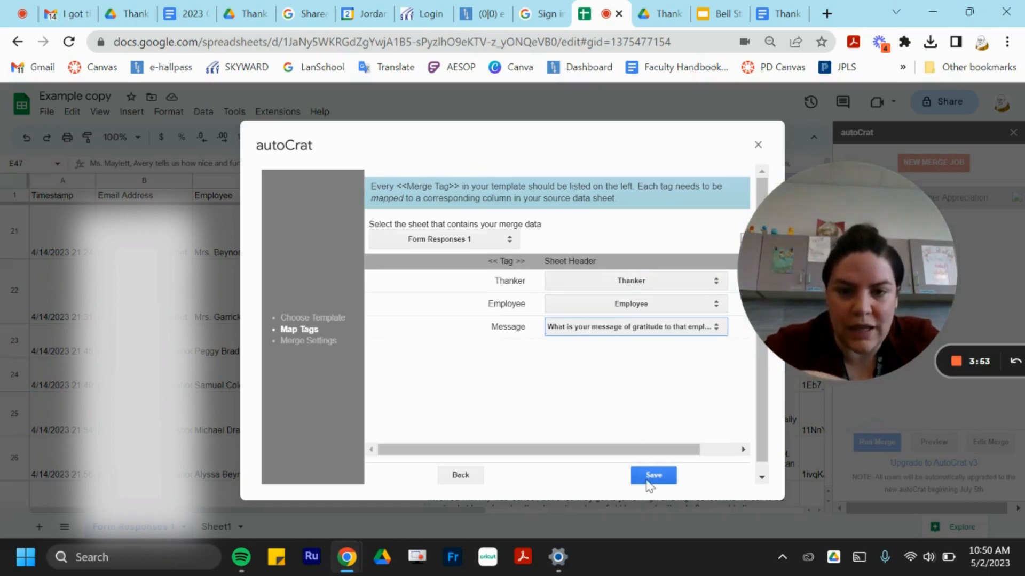
scroll(569, 387, "down", 1)
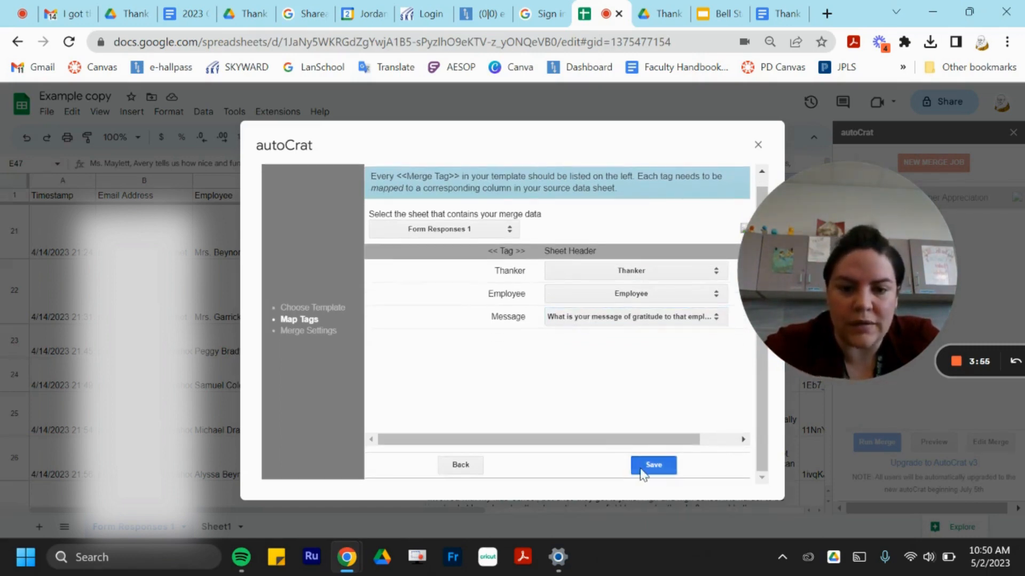
left_click(642, 472)
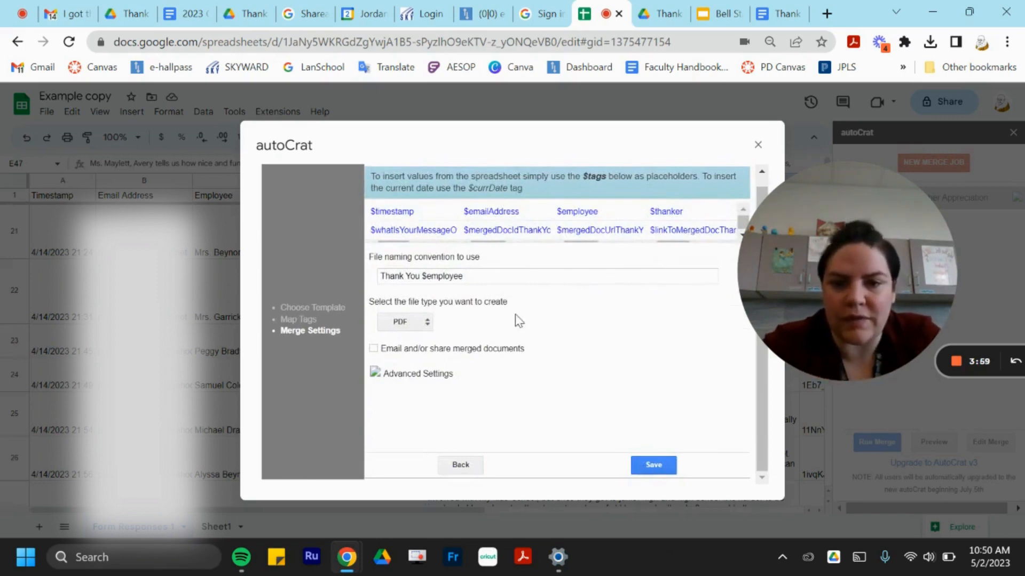
- Keep PDF as the output file type, review the advanced merge settings, and save the merge settings
left_click(425, 323)
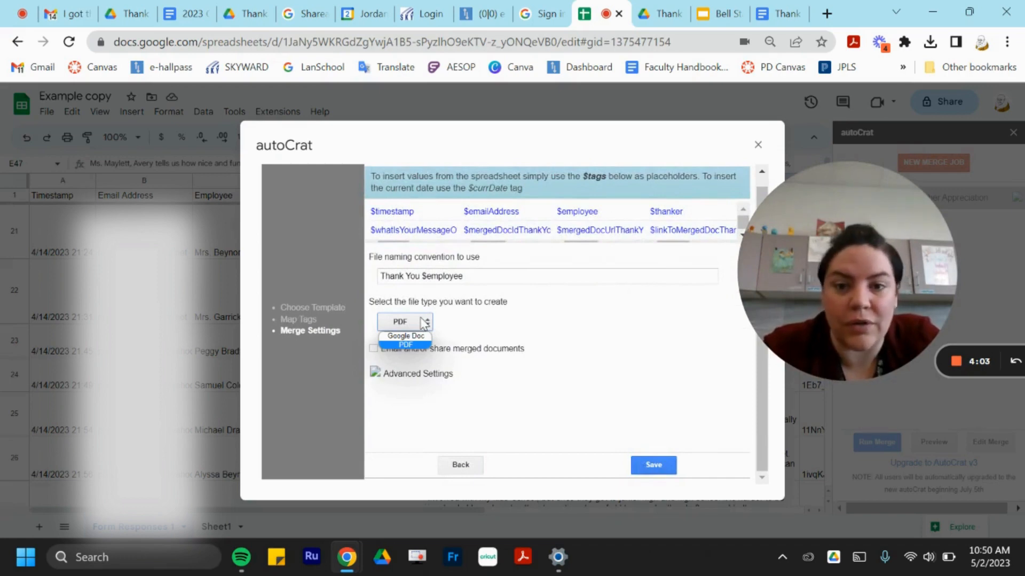
left_click(505, 318)
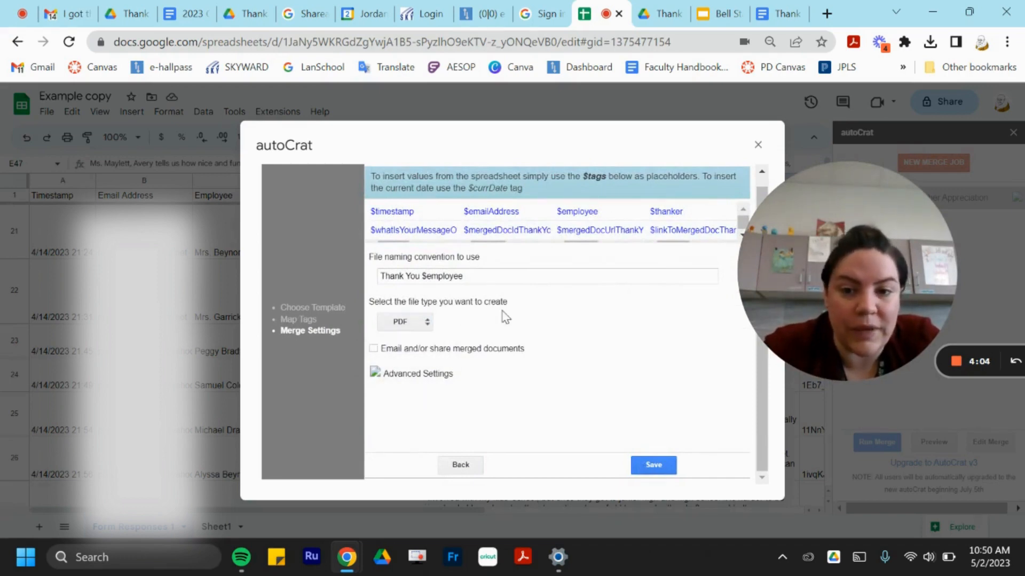
left_click(374, 373)
scroll(491, 367, "down", 3)
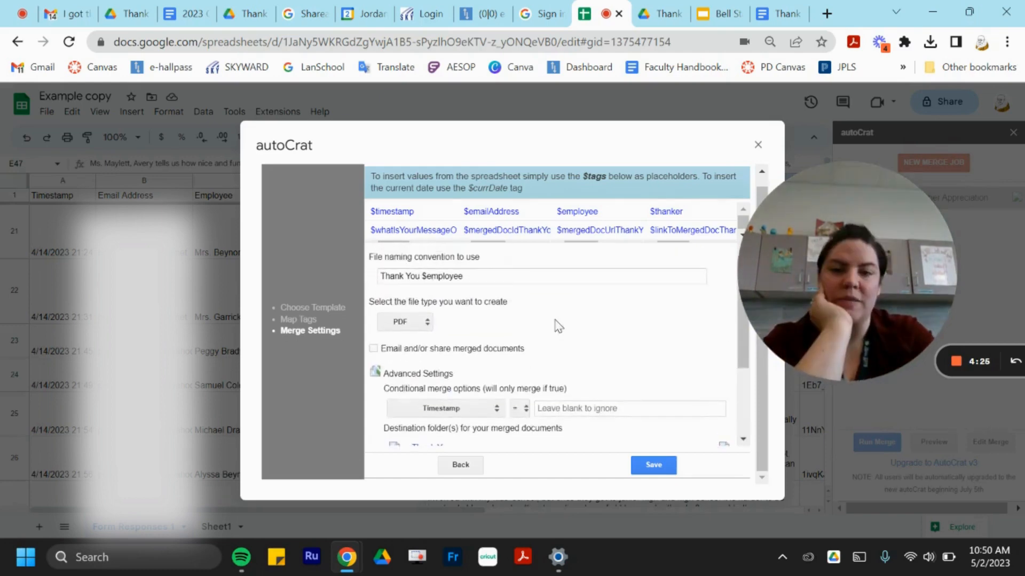
scroll(557, 325, "up", 1)
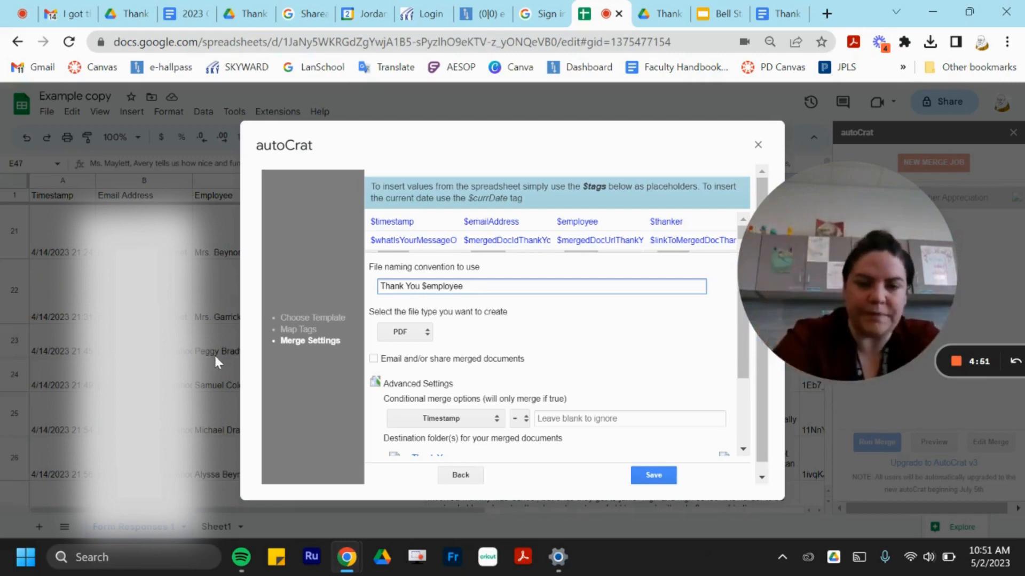
left_click(653, 476)
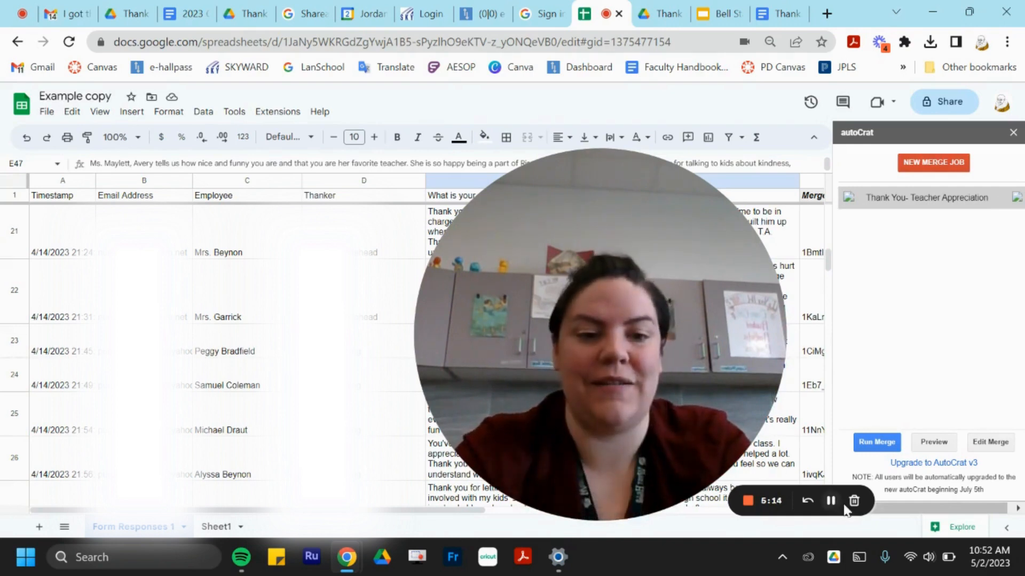
- Examine the merged document links in column H of the Form Responses 1 sheet
scroll(588, 439, "right", 5)
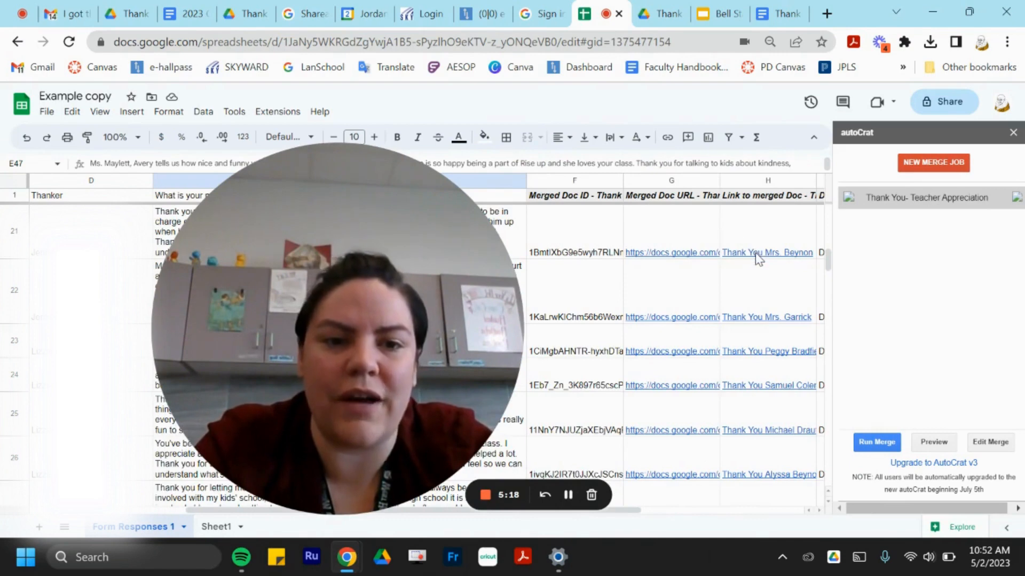
mouse_move(755, 256)
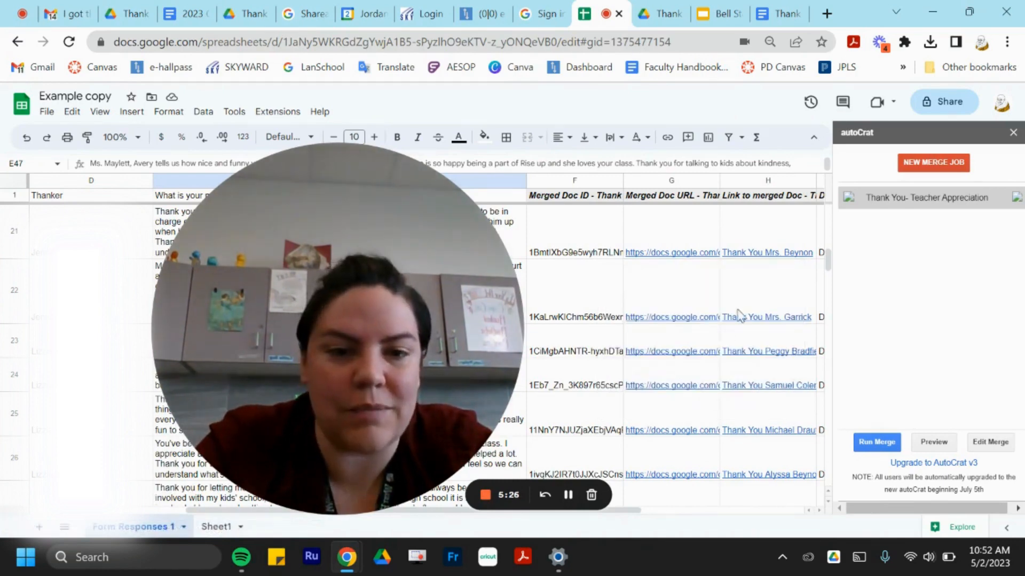
- Preview the merged certificate PDF linked in row 22 of column H in the responses sheet
mouse_move(769, 320)
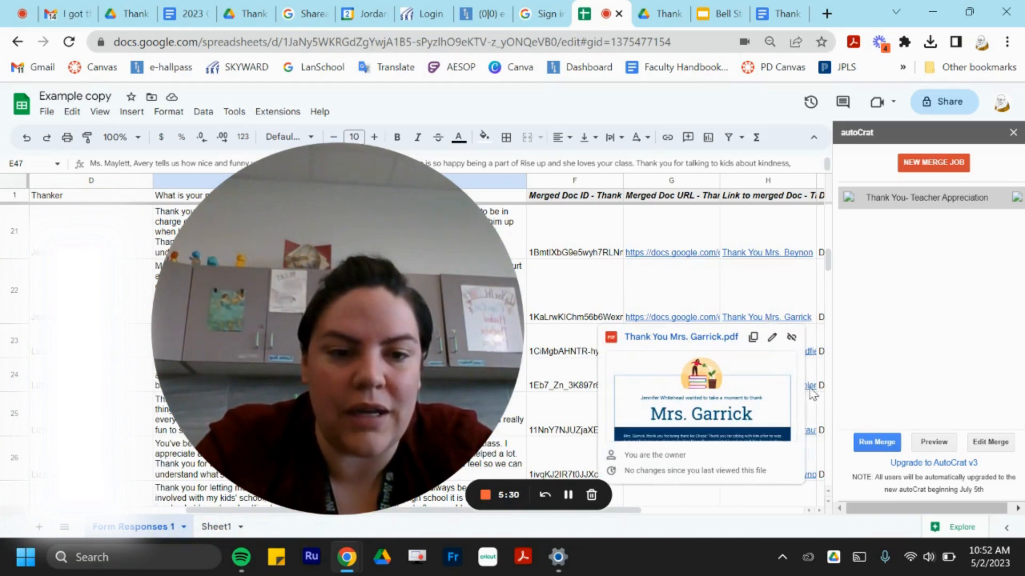
mouse_move(812, 393)
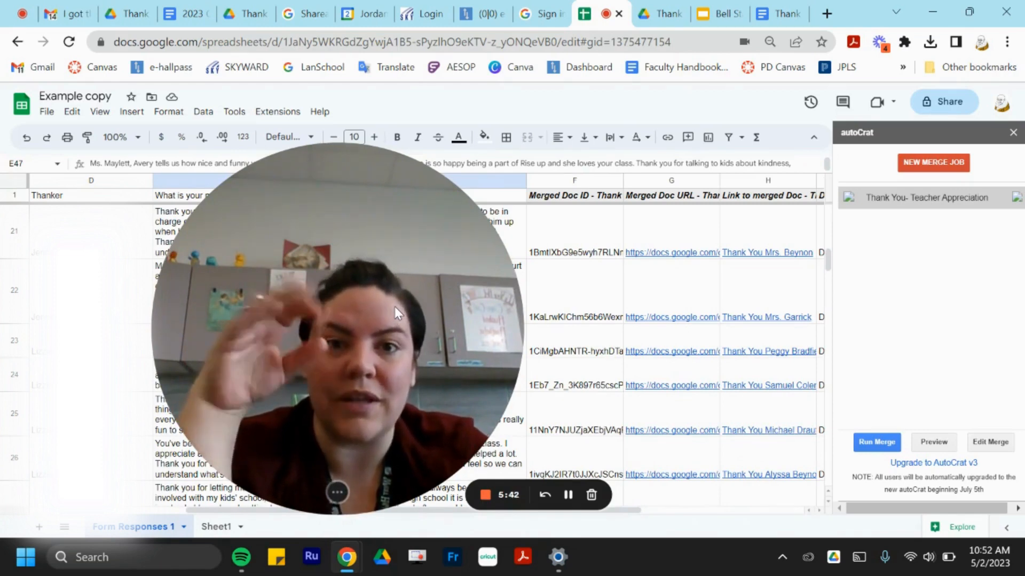
left_click(568, 495)
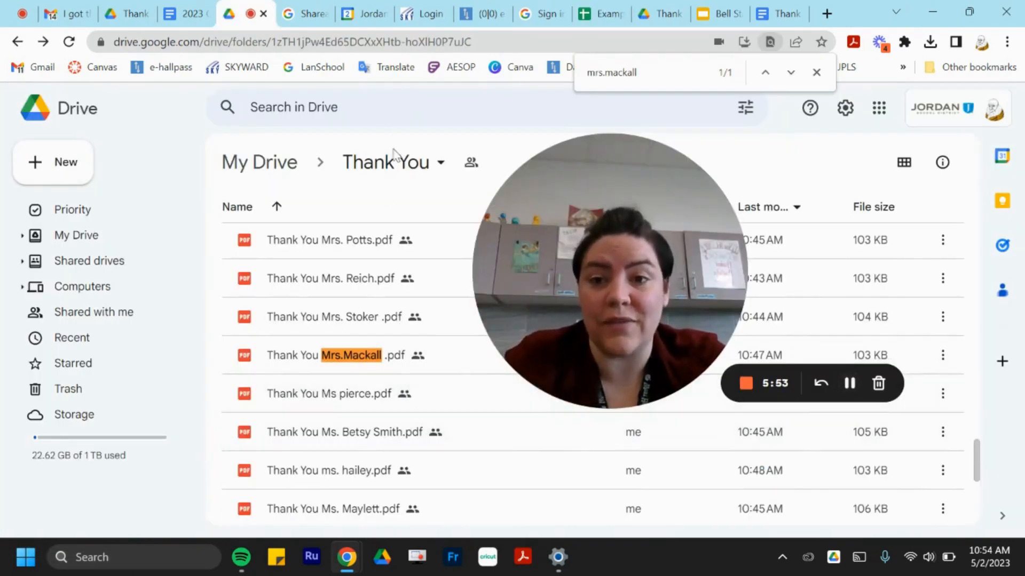
- Browse the certificates in Drive's Thank You folder and open the PDF whose name matches the highlighted page-search result
scroll(353, 344, "down", 1)
scroll(352, 347, "down", 5)
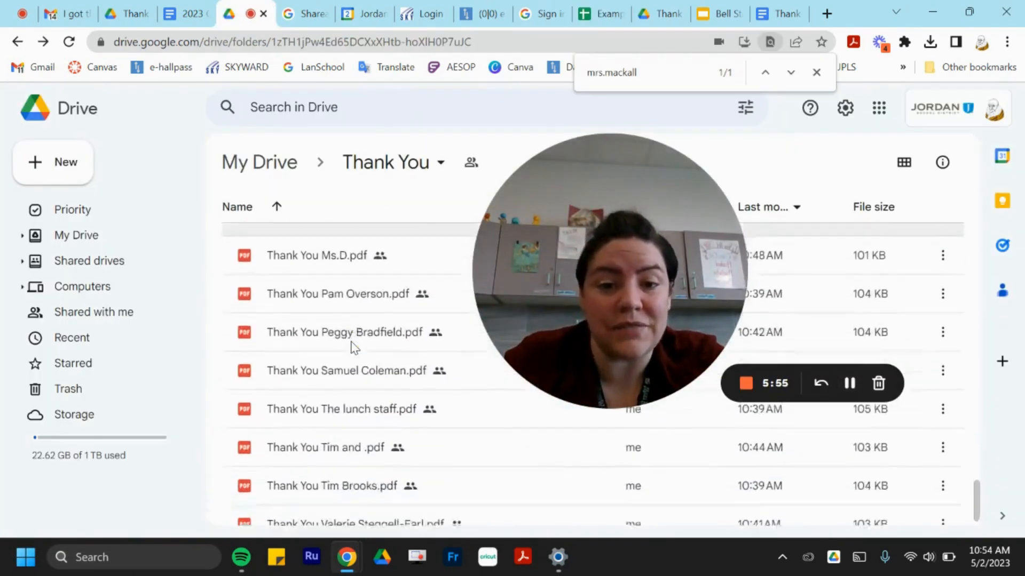
scroll(352, 347, "up", 5)
scroll(353, 346, "up", 1)
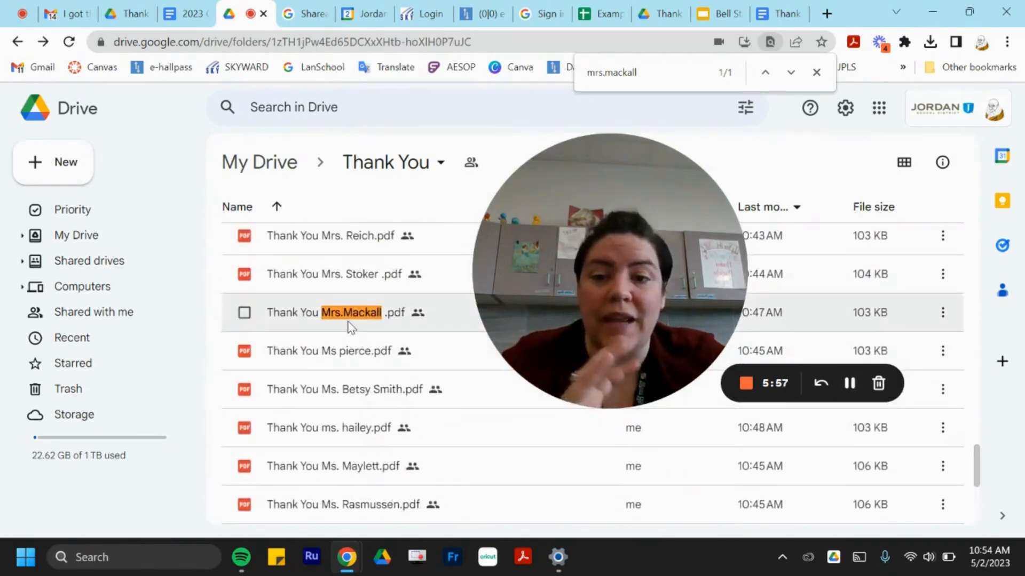
double_click(325, 311)
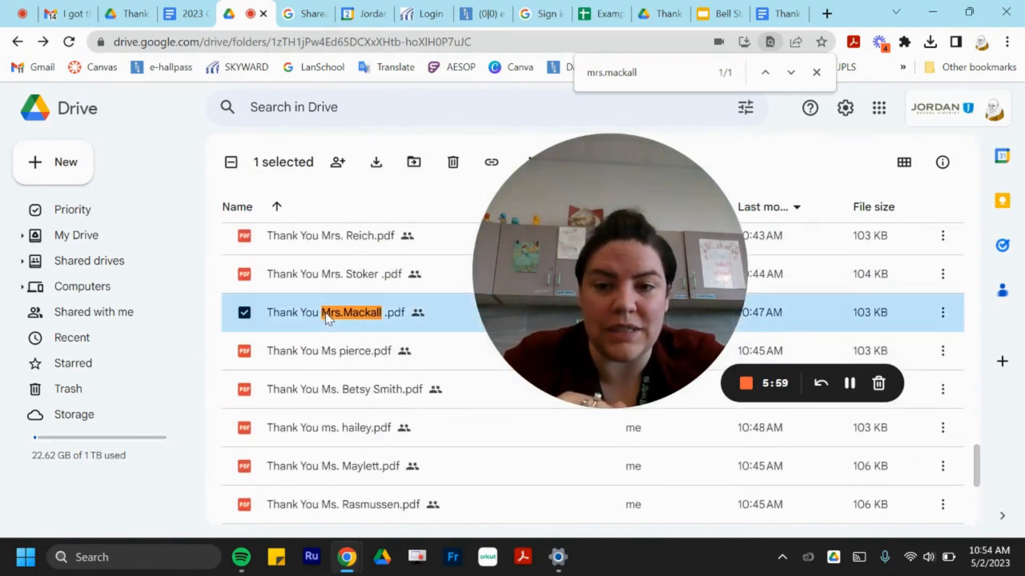
left_click_drag(611, 277, 195, 344)
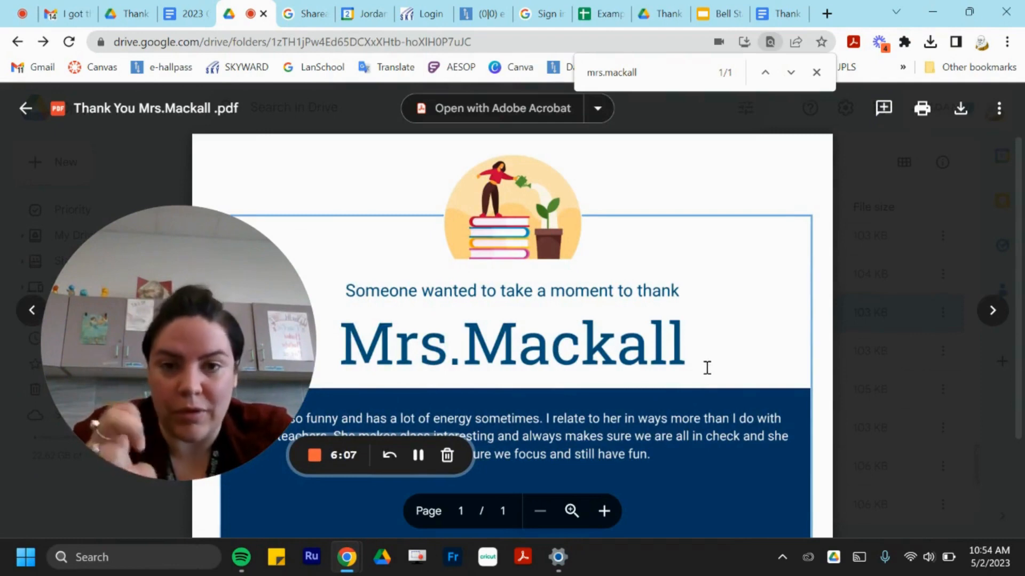
- Review the opened certificate down to its school-year footer, advance to the next PDF in the folder, and return to the first
scroll(706, 367, "down", 2)
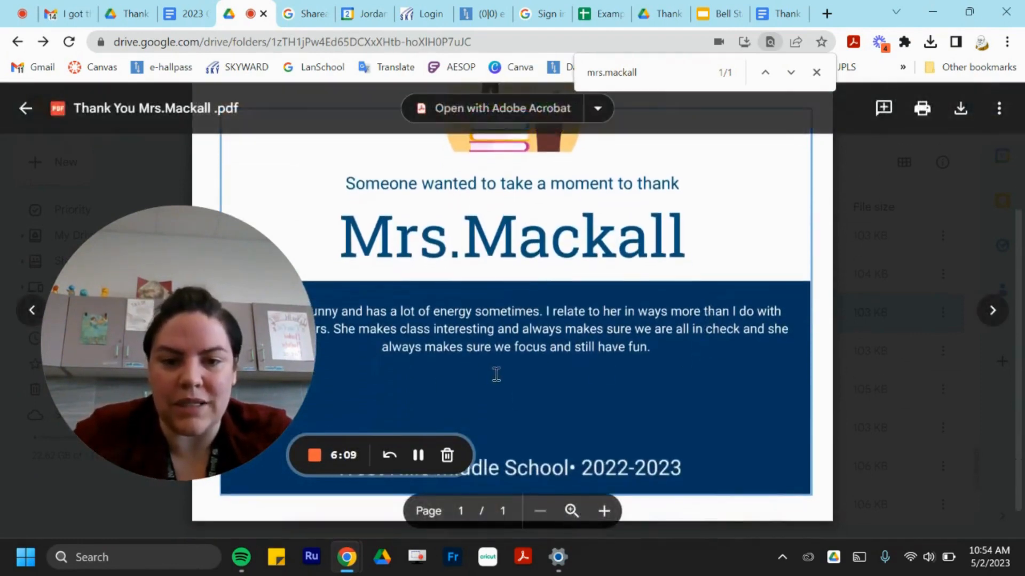
scroll(560, 416, "up", 2)
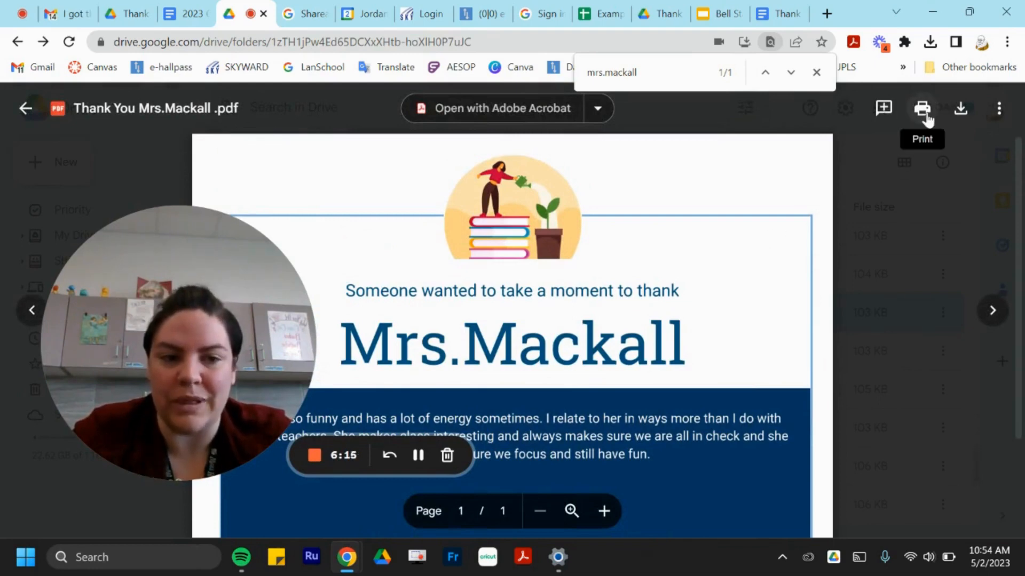
left_click(993, 310)
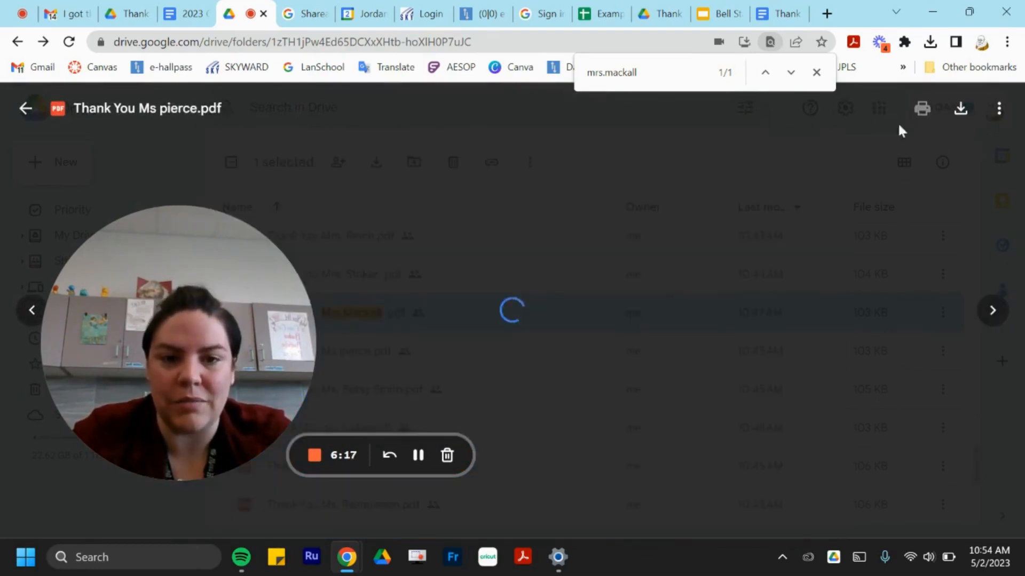
key("Left")
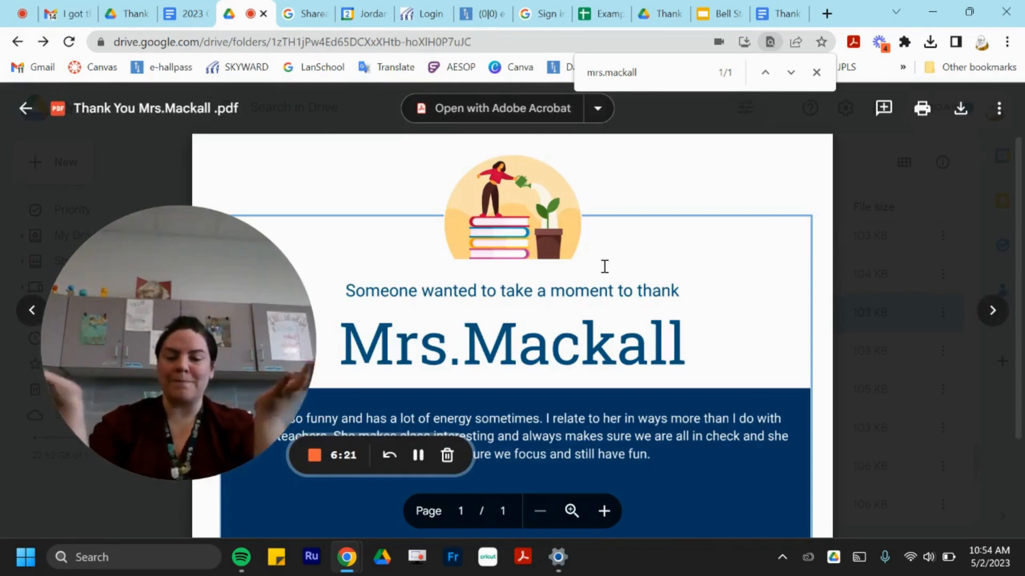